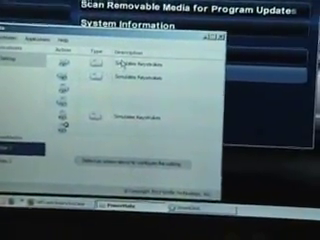
# - Inspect the type and sensitivity settings of PowerMate 1's two 'Simulates Keystrokes' actions
pyautogui.click(118, 64)
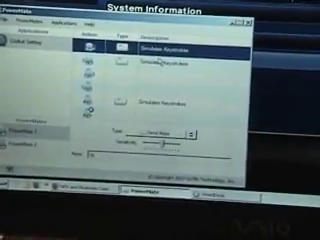
pyautogui.click(158, 64)
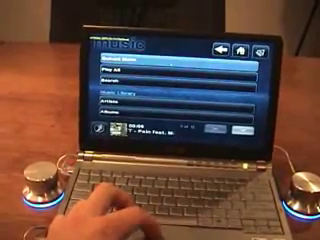
# - Show the queued music list, with Alanis Morissette's 'Ironic' as the current entry
pyautogui.press('Return')
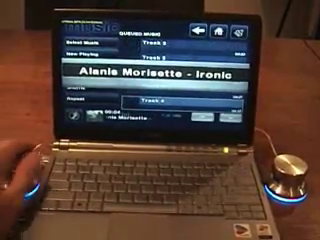
pyautogui.scroll(-4, 180, 80)
pyautogui.scroll(-4, 180, 80)
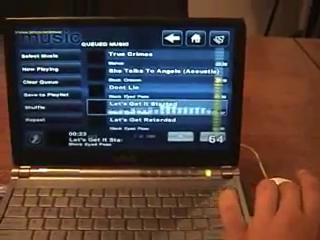
# - Mute the music, then unmute and raise the volume, then lower it
pyautogui.press('XF86AudioMute')
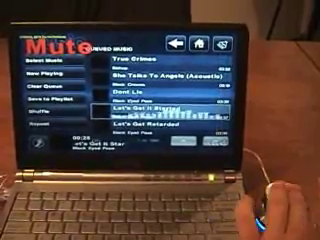
pyautogui.press('XF86AudioRaiseVolume')
pyautogui.press('XF86AudioRaiseVolume')
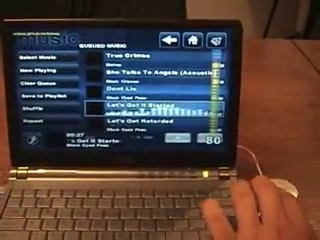
pyautogui.press('XF86AudioLowerVolume')
pyautogui.press('XF86AudioLowerVolume')
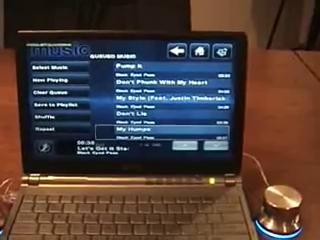
pyautogui.scroll(-2, 160, 95)
pyautogui.scroll(-2, 160, 95)
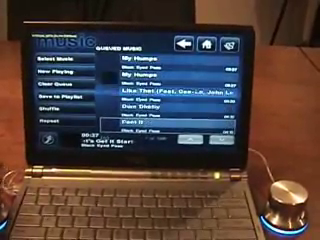
pyautogui.scroll(-2, 160, 95)
pyautogui.scroll(-2, 160, 95)
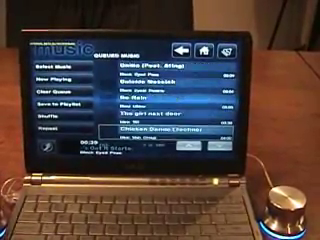
pyautogui.scroll(-4, 160, 95)
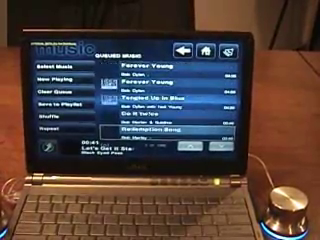